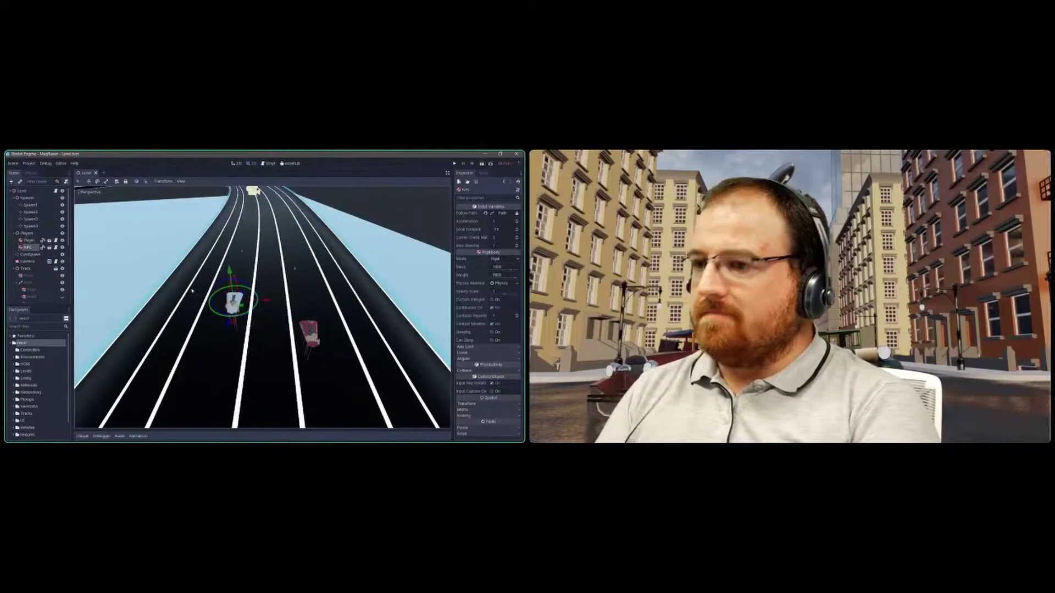
- Switch to the running MagRacer window and race through the opening curves onto a straight
{"action": "key", "text": "Delete"}
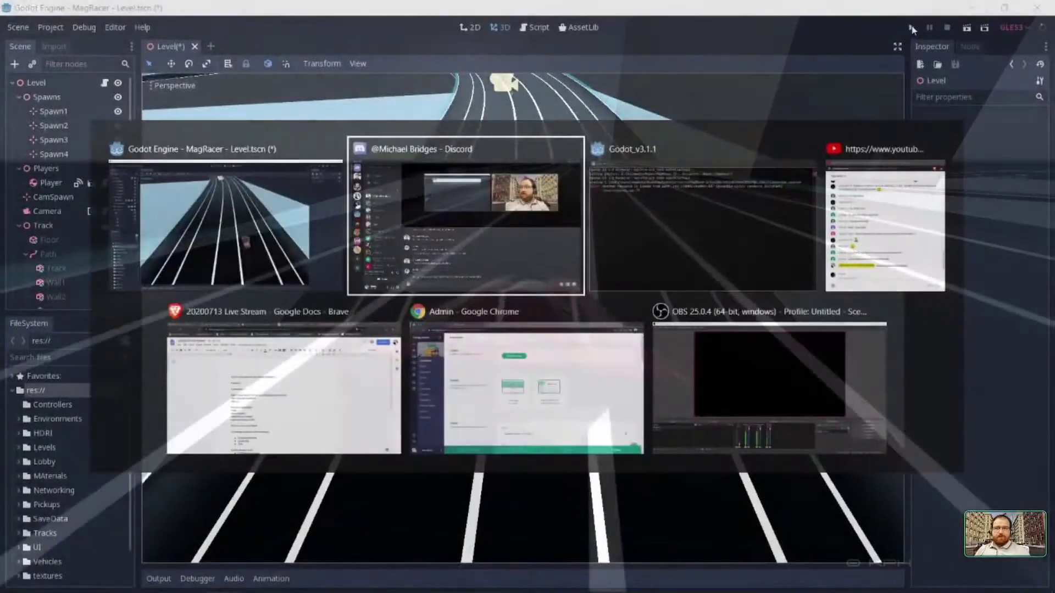
{"action": "key", "text": "alt+Tab"}
{"action": "key", "text": "Up"}
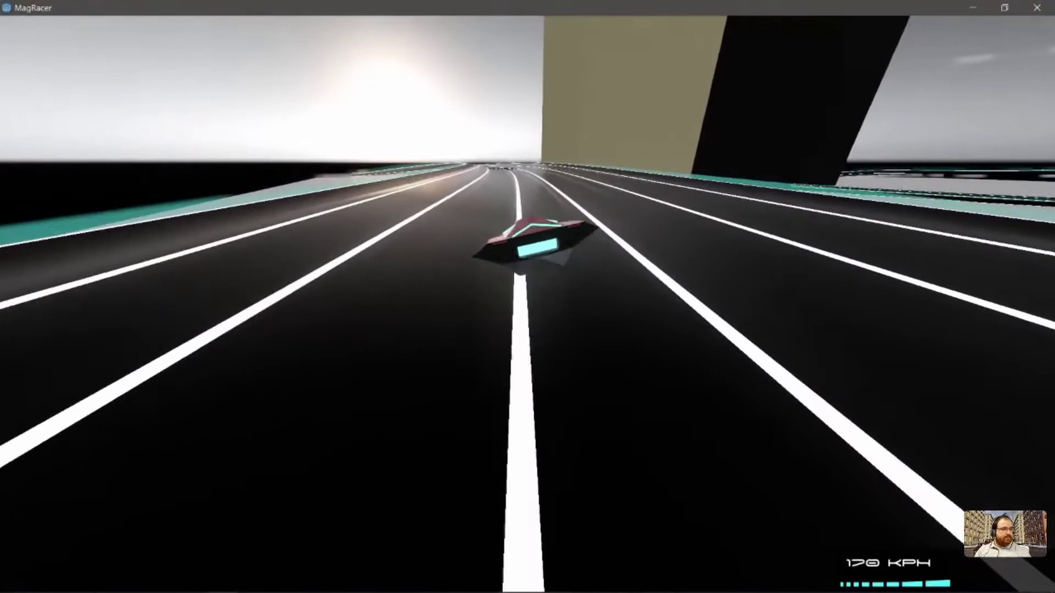
{"action": "key", "text": "Up"}
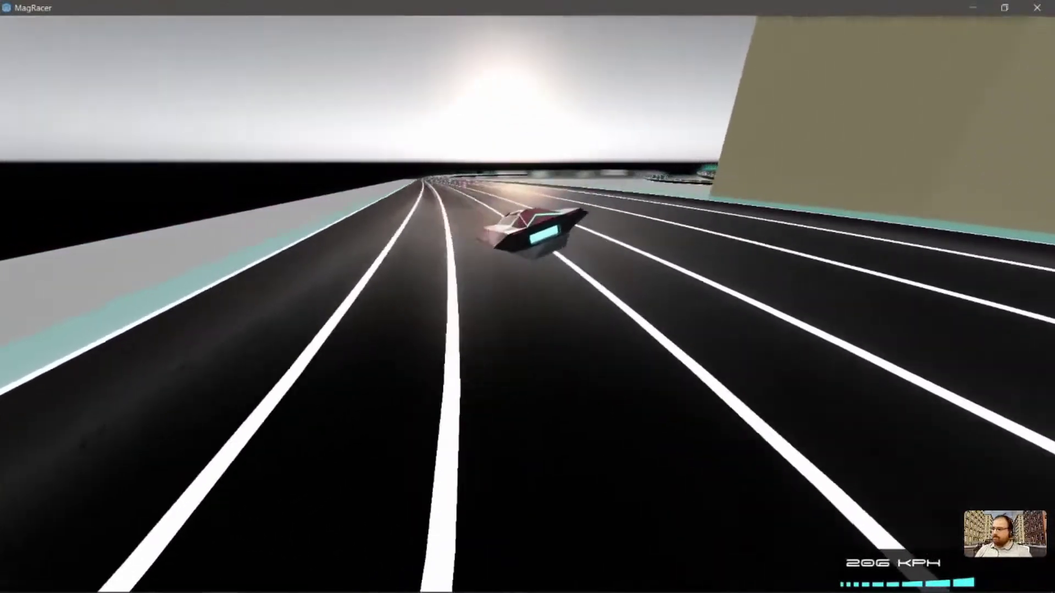
{"action": "key", "text": "Up"}
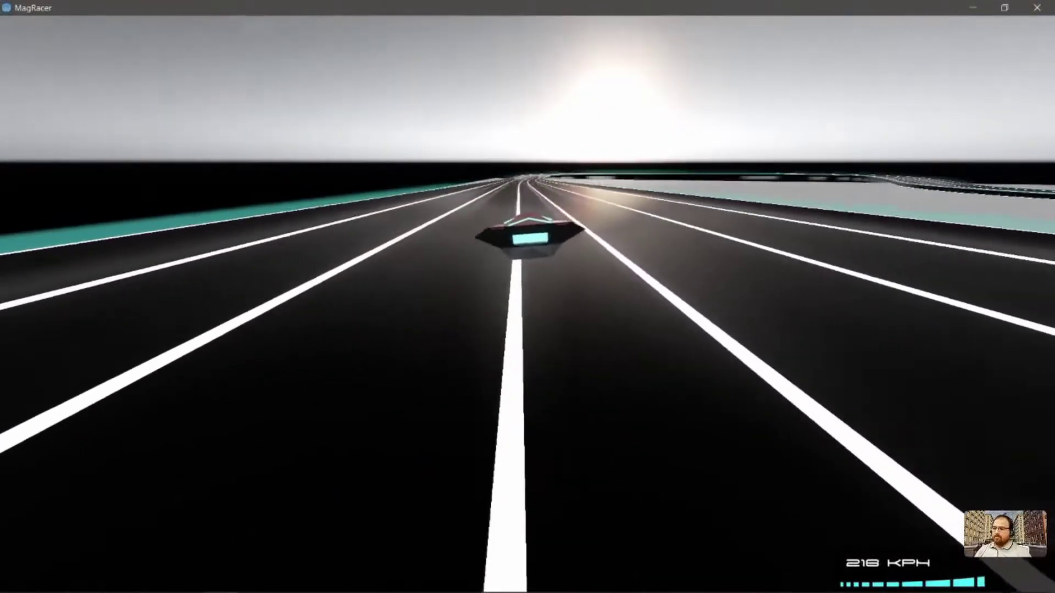
{"action": "key", "text": "Up"}
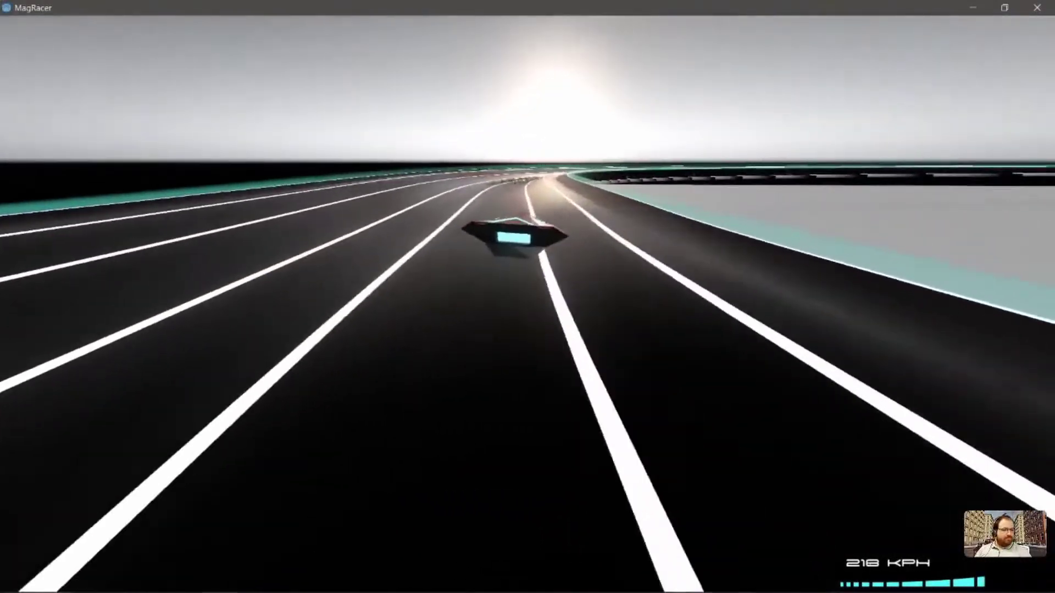
{"action": "key", "text": "Right"}
{"action": "key", "text": "Up"}
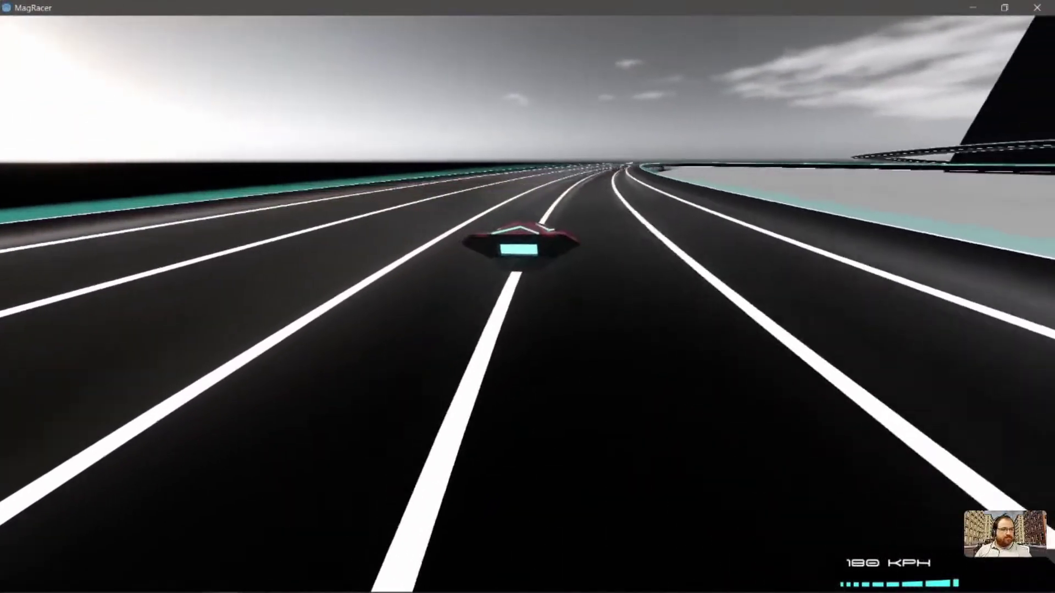
{"action": "key", "text": "Up"}
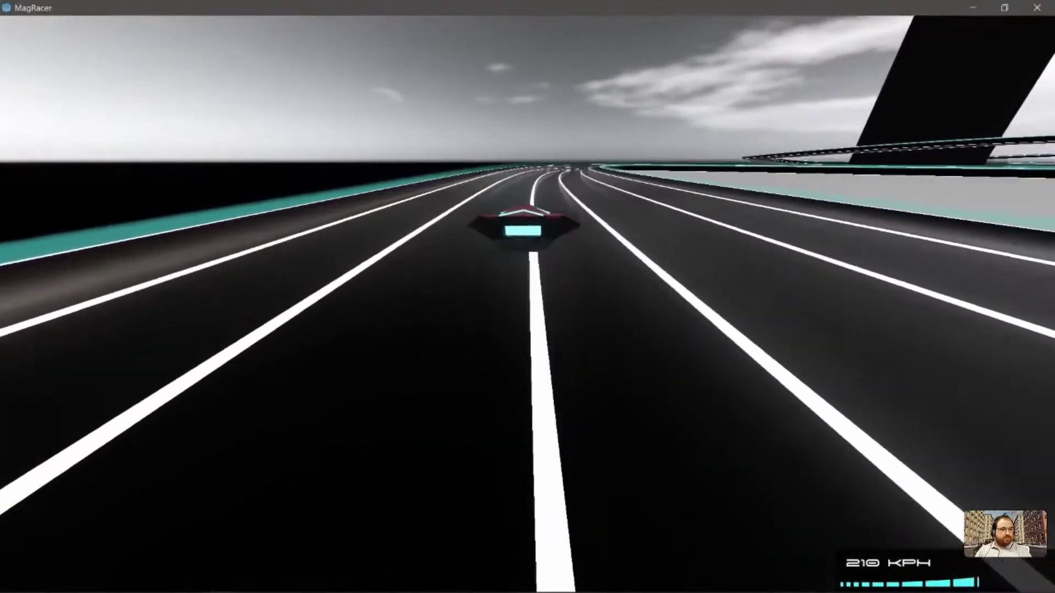
- Take the right curve, then the left curve under the Canopy Games sign, and speed up again
{"action": "key", "text": "Right"}
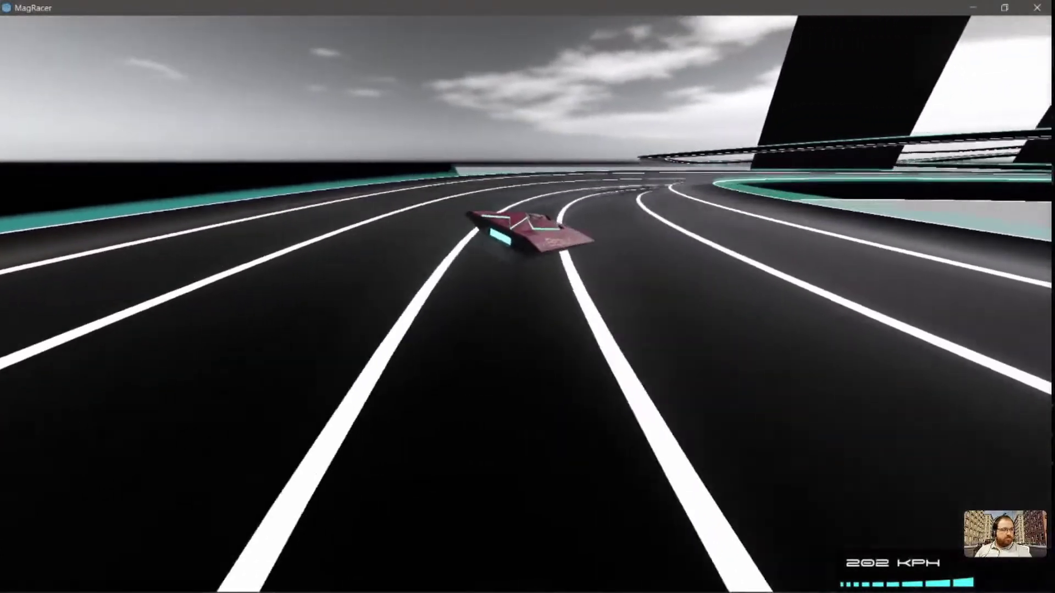
{"action": "key", "text": "Right"}
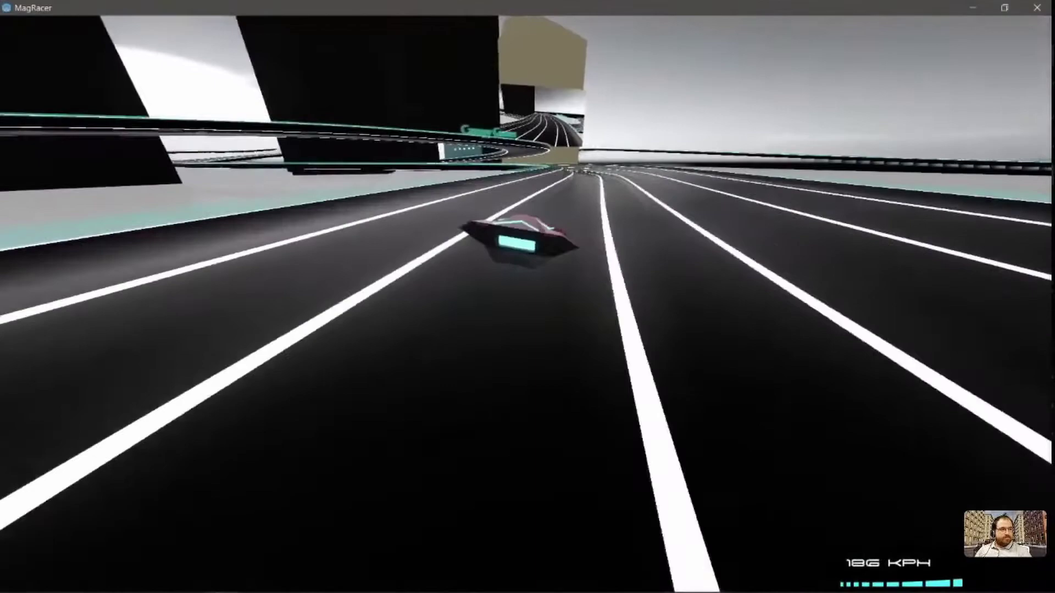
{"action": "key", "text": "Left"}
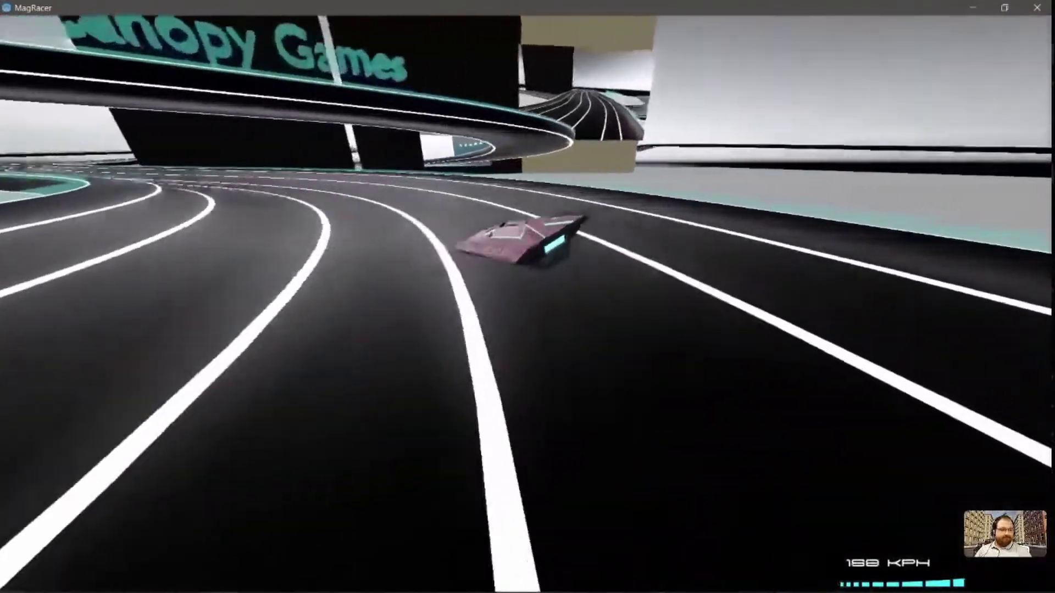
{"action": "key", "text": "Left"}
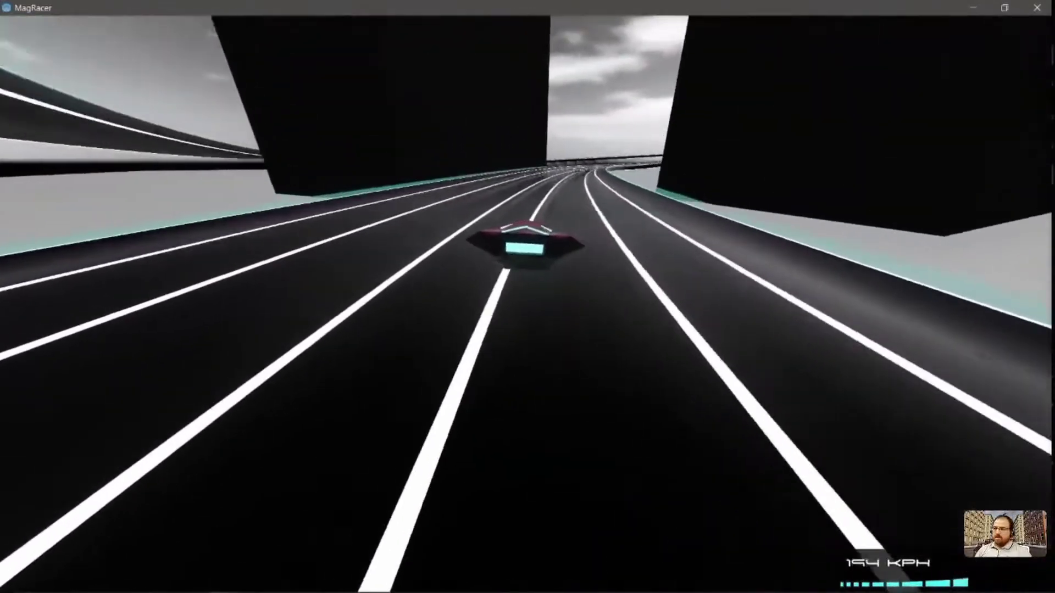
{"action": "key", "text": "Up"}
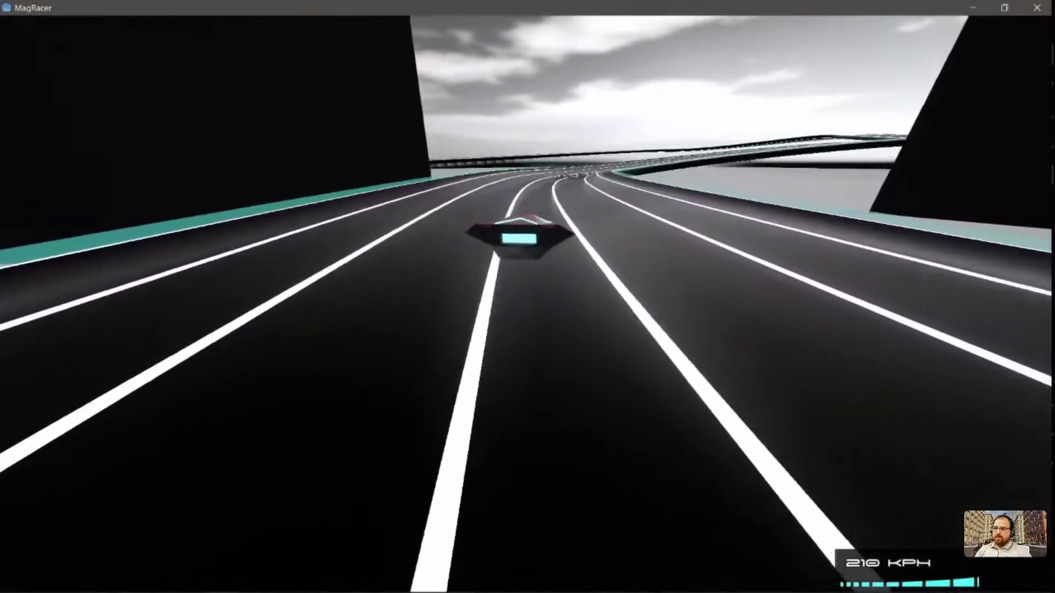
- Steer through the right-hand bend and the following left bends until the craft spins out
{"action": "key", "text": "Right"}
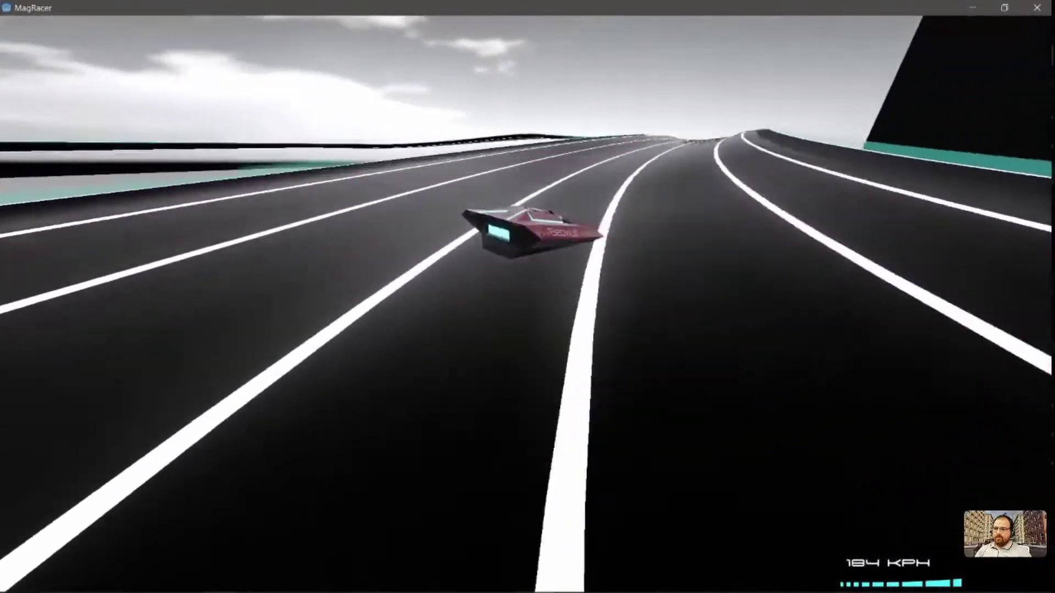
{"action": "key", "text": "Up"}
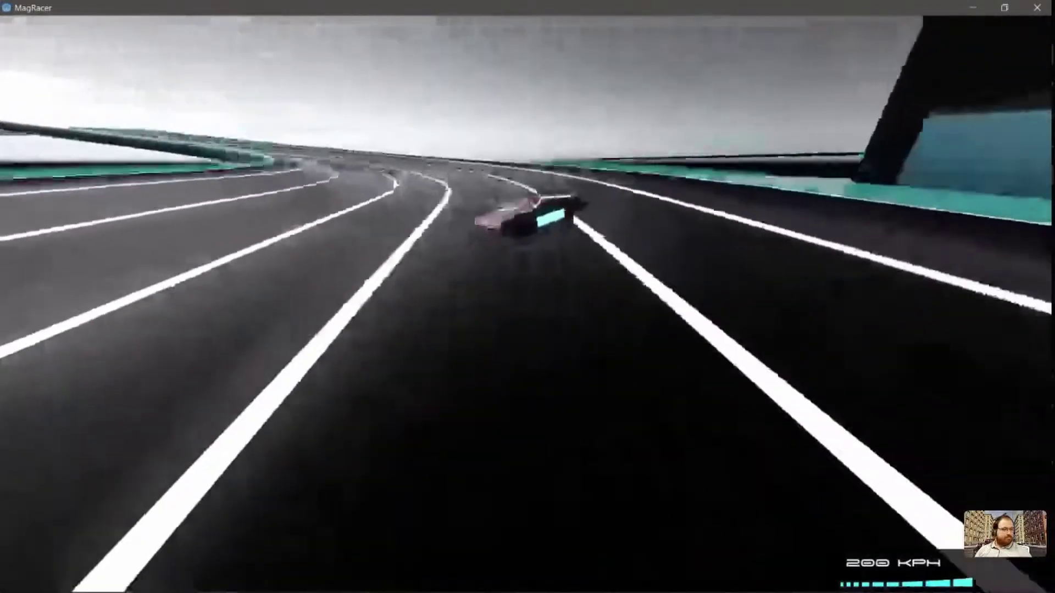
{"action": "key", "text": "Left"}
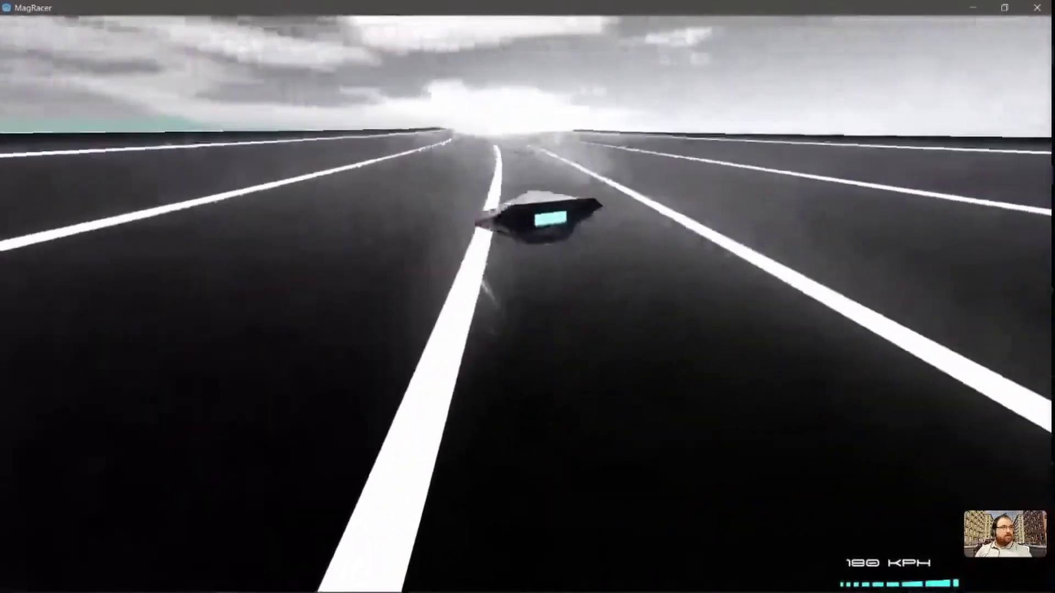
{"action": "key", "text": "Left"}
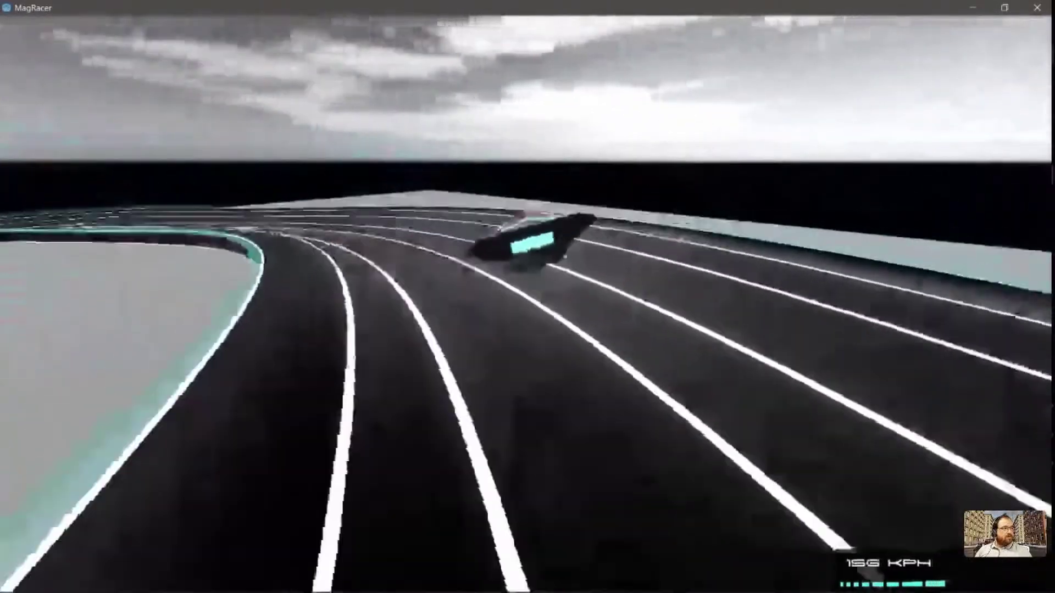
{"action": "key", "text": "Up"}
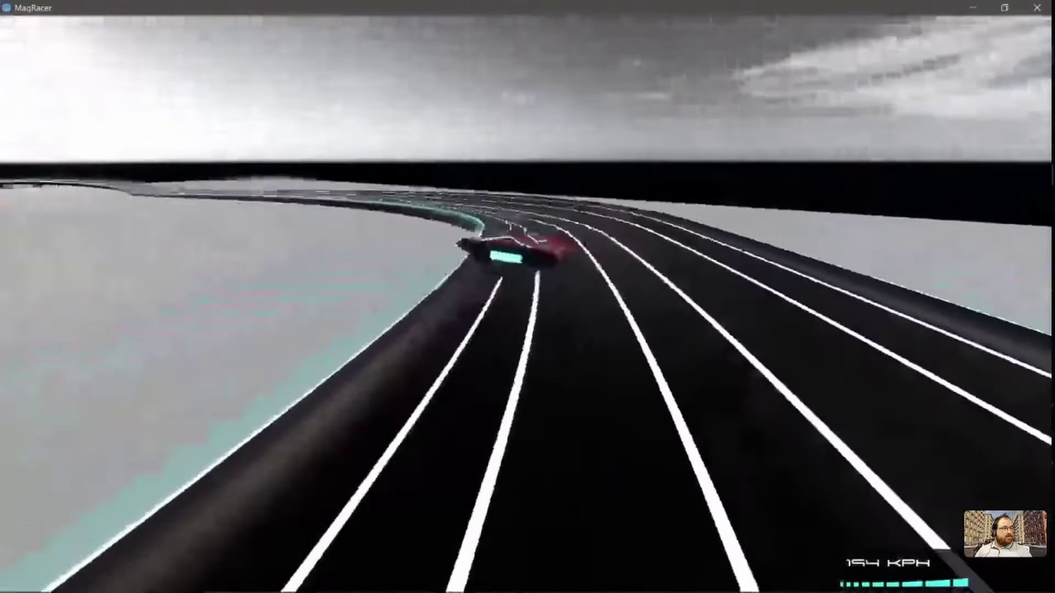
{"action": "key", "text": "Left"}
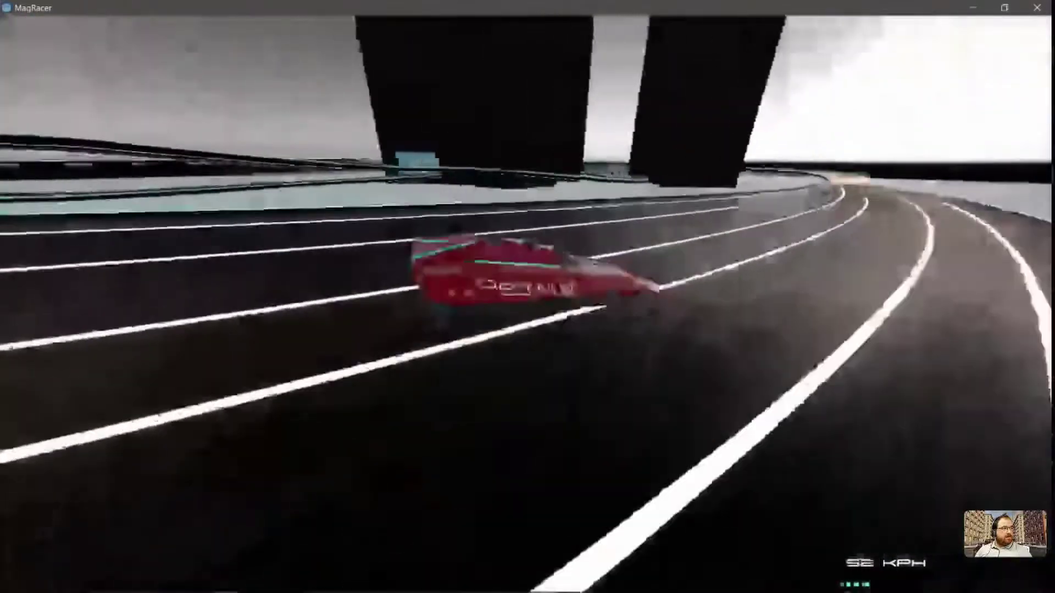
- Accelerate out of the spin and steer the craft through two left curves
{"action": "key", "text": "Up"}
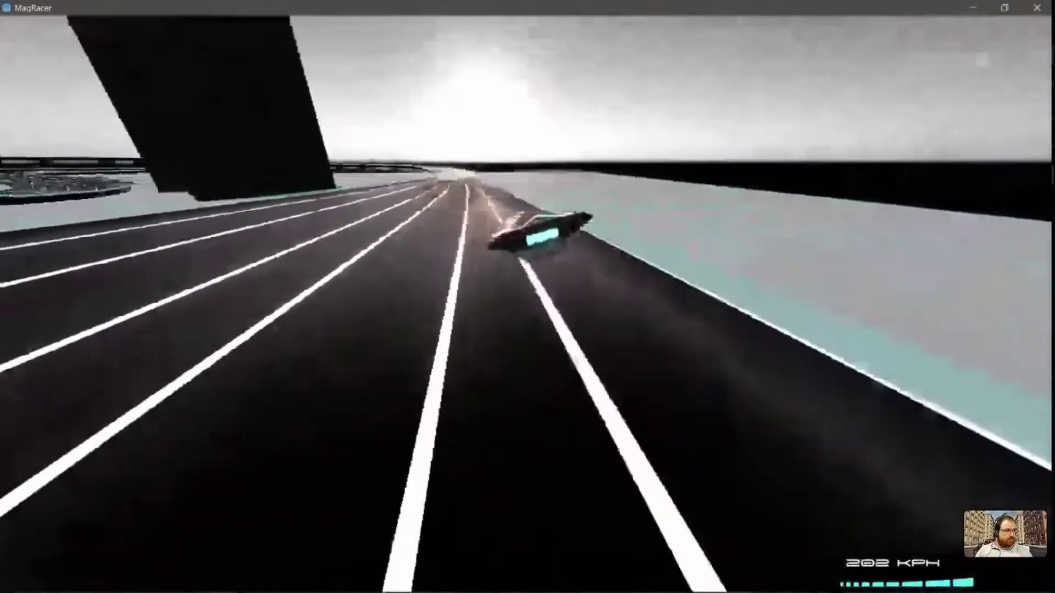
{"action": "key", "text": "Up"}
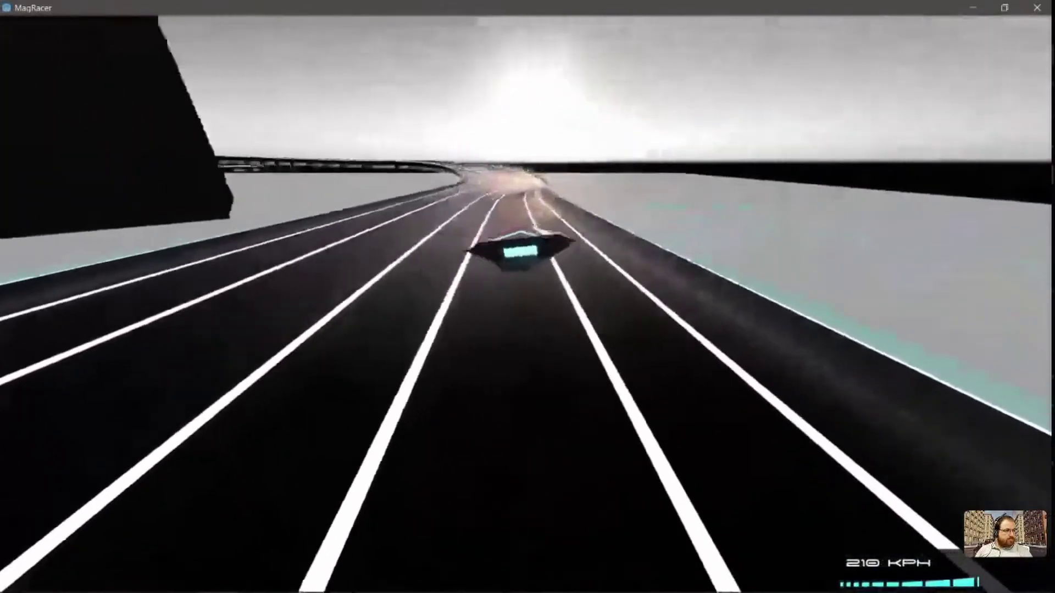
{"action": "key", "text": "Left"}
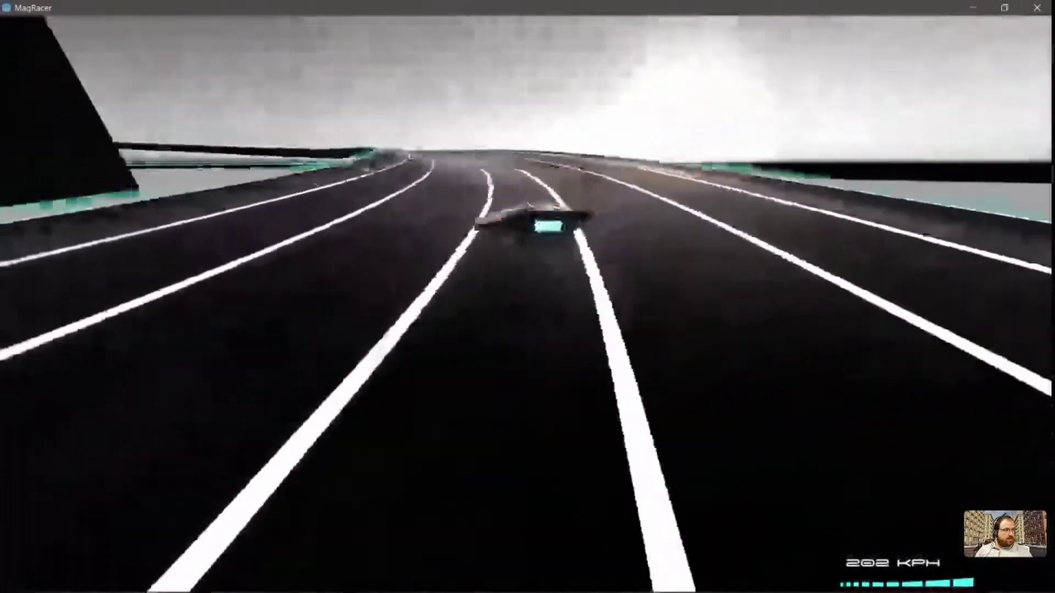
{"action": "key", "text": "Left"}
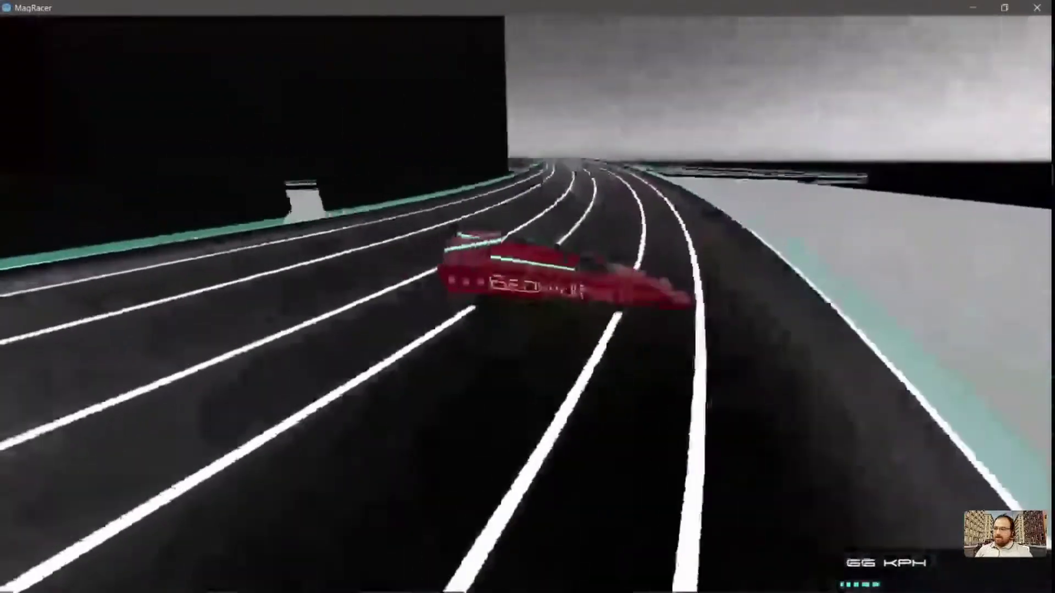
{"action": "key", "text": "Up"}
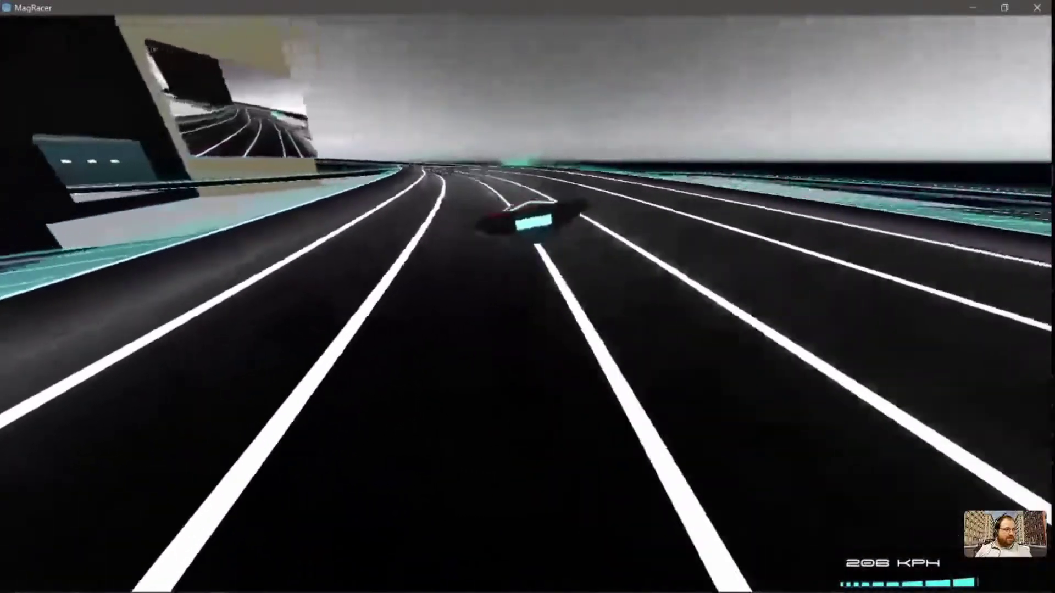
- Steer into the tunnel, accelerate after the reset, and take the sharp left curves beyond
{"action": "key", "text": "Left"}
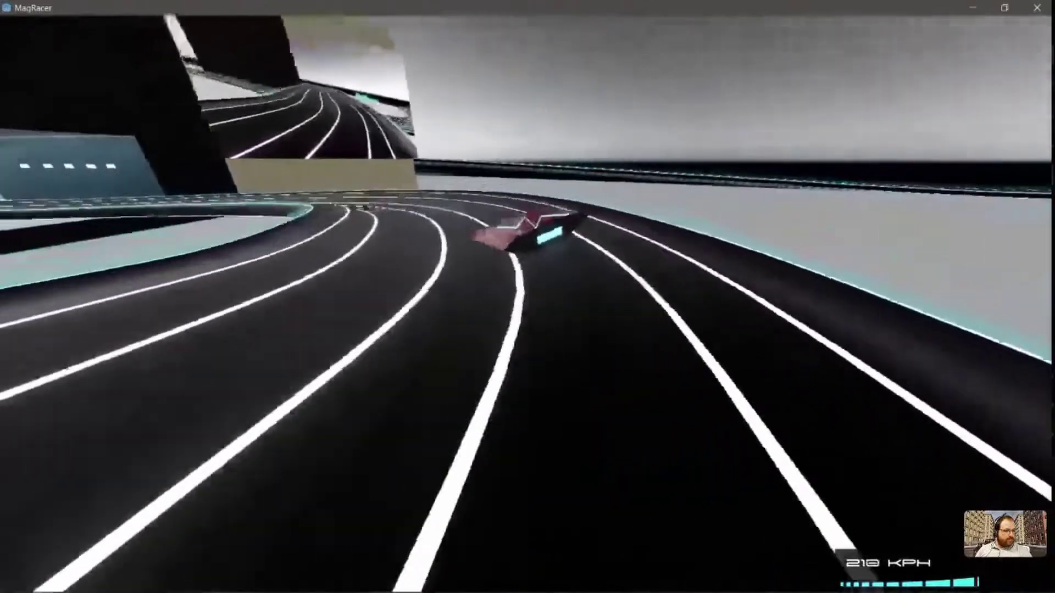
{"action": "key", "text": "Up"}
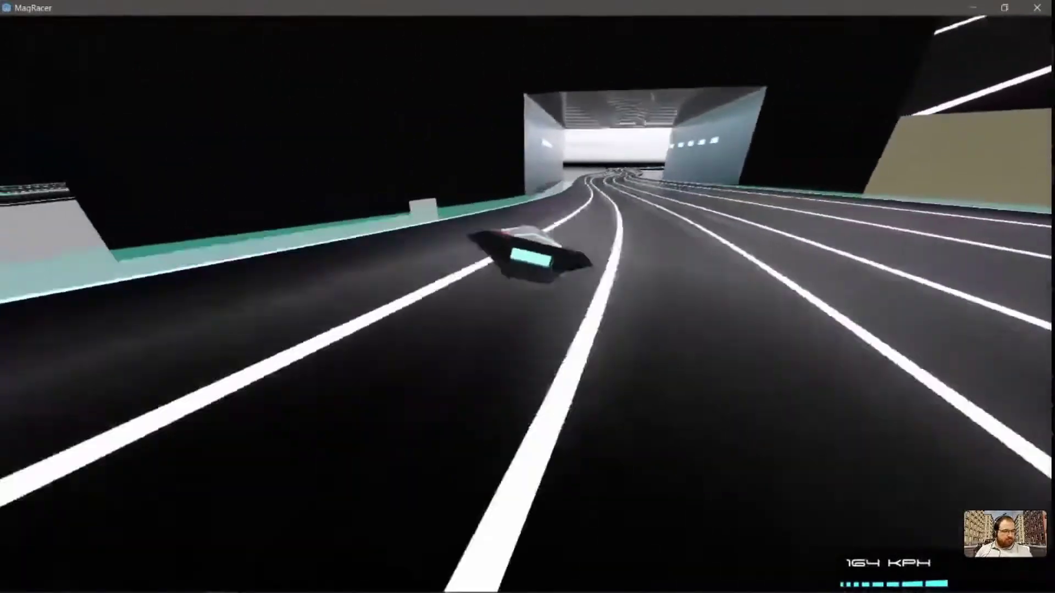
{"action": "key", "text": "Left"}
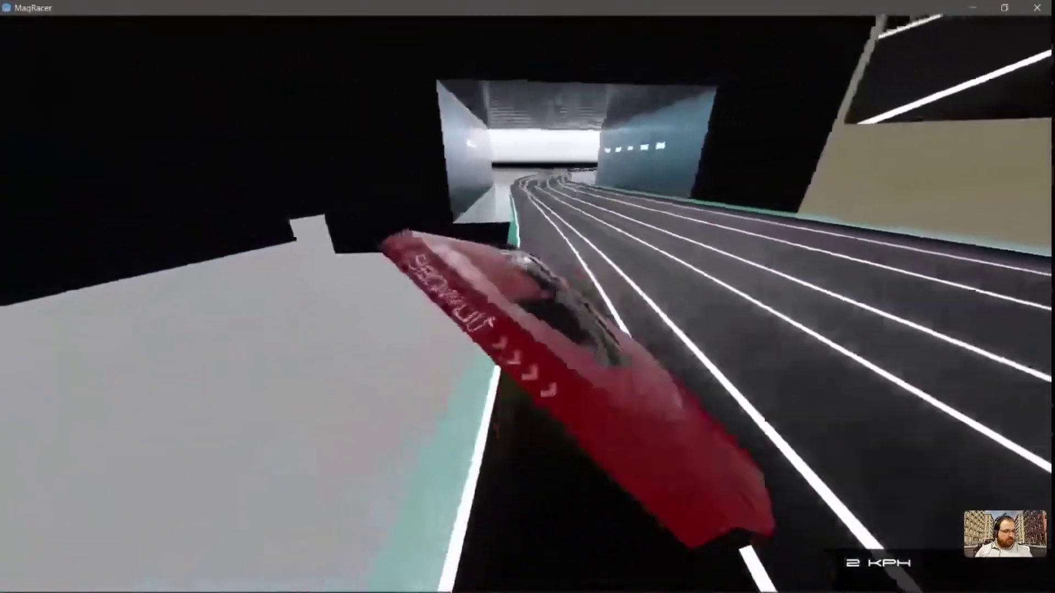
{"action": "key", "text": "Up"}
{"action": "key", "text": "Up"}
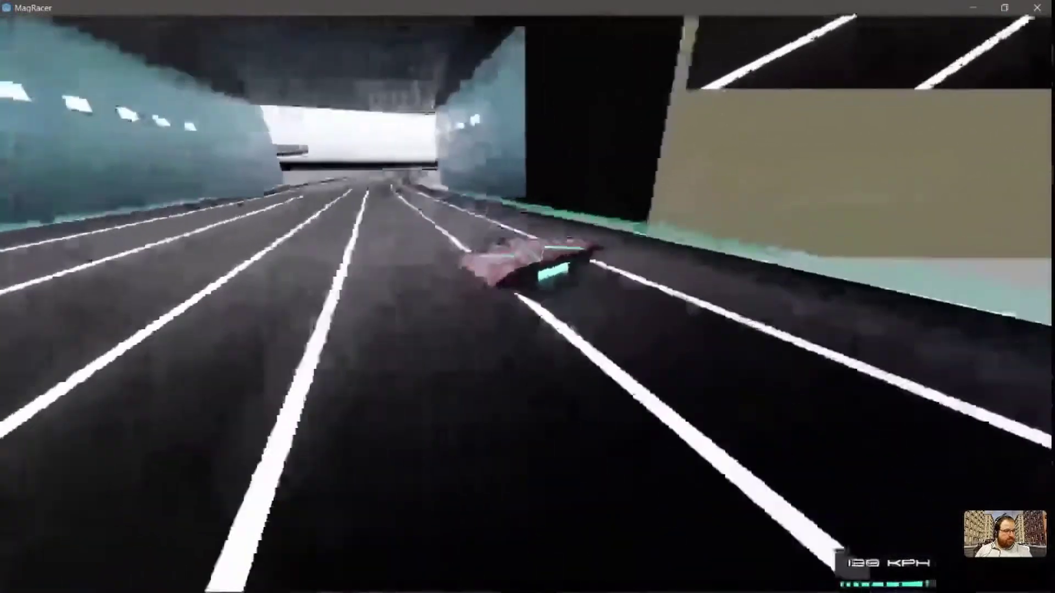
{"action": "key", "text": "Up"}
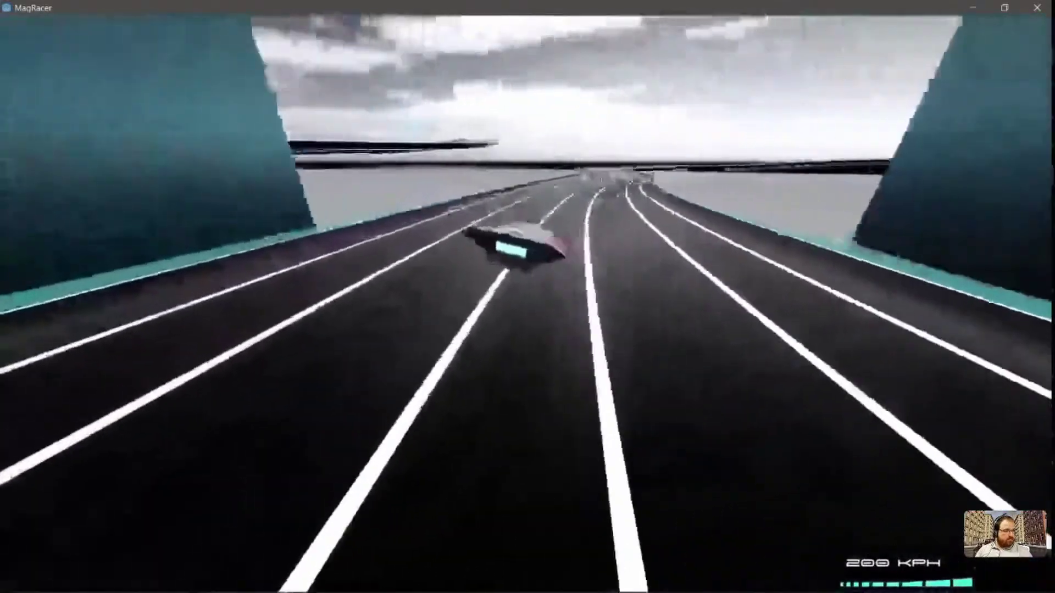
{"action": "key", "text": "Up"}
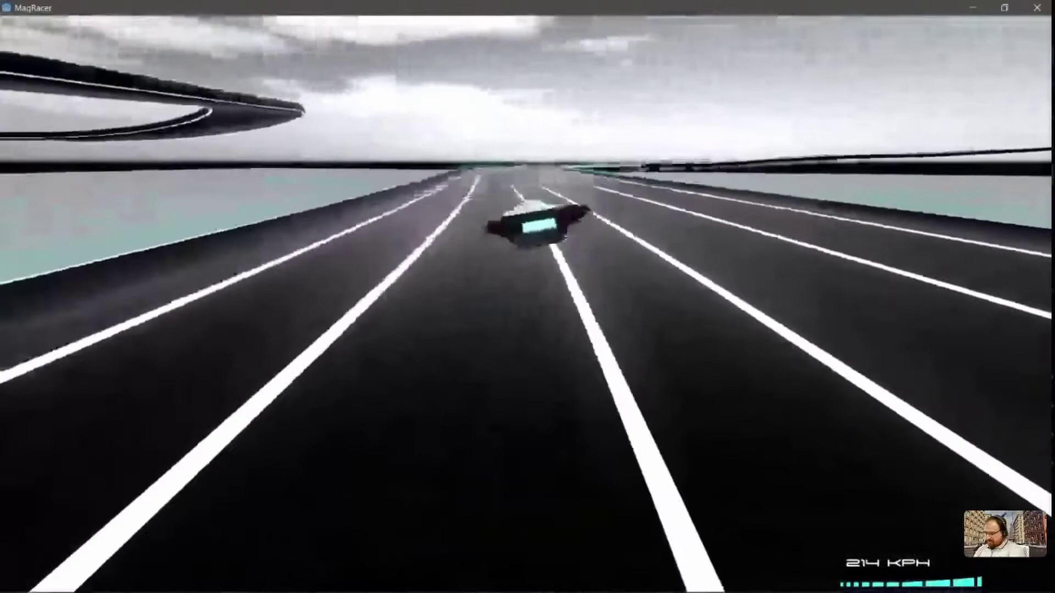
{"action": "key", "text": "Left"}
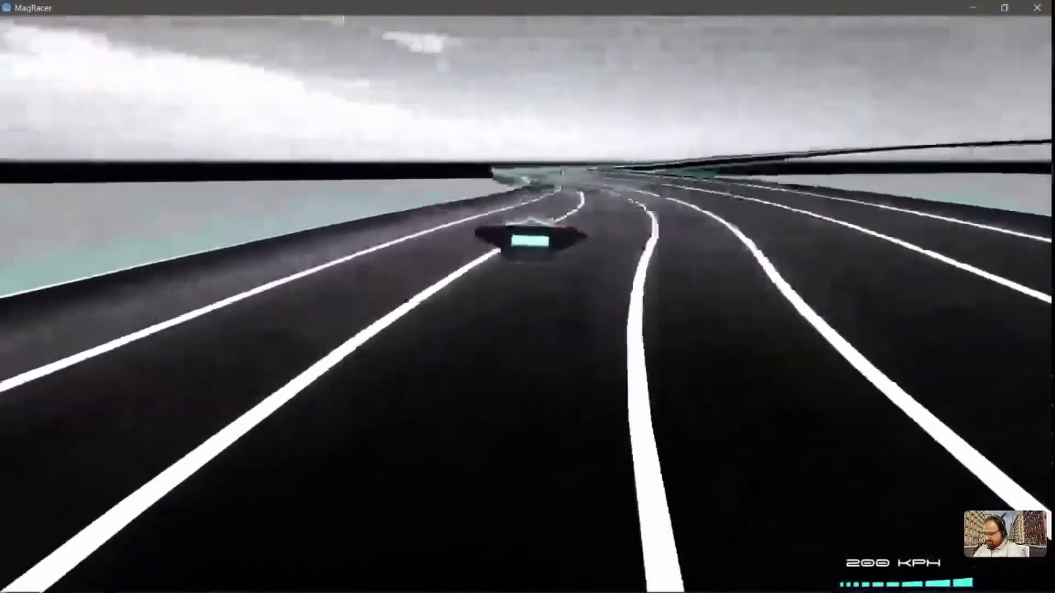
{"action": "key", "text": "Left"}
- Drive briefly from the hood view, steering left, then return to the chase view
{"action": "key", "text": "c"}
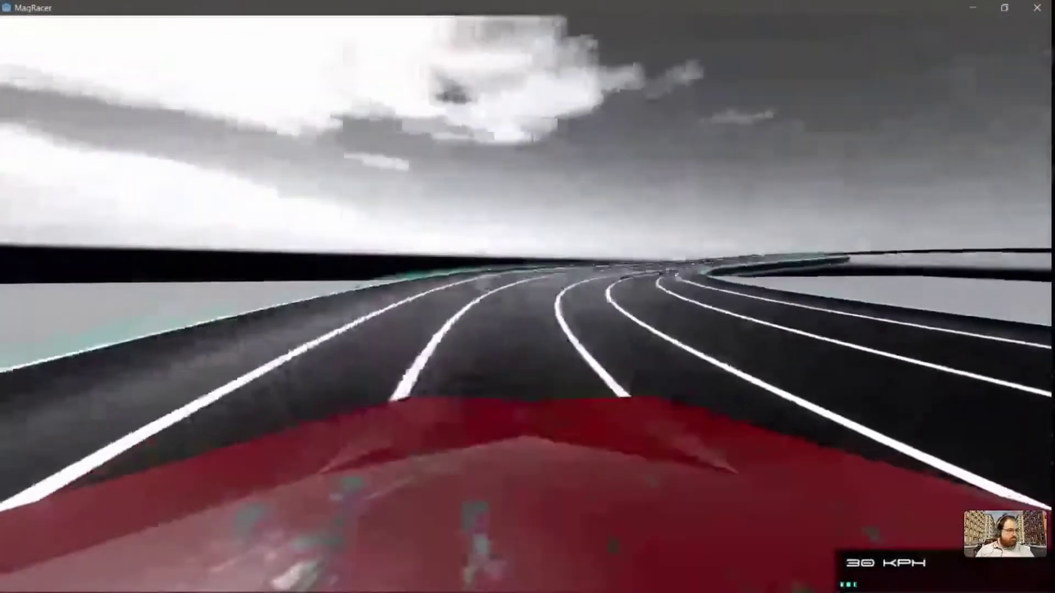
{"action": "key", "text": "Up"}
{"action": "key", "text": "Up"}
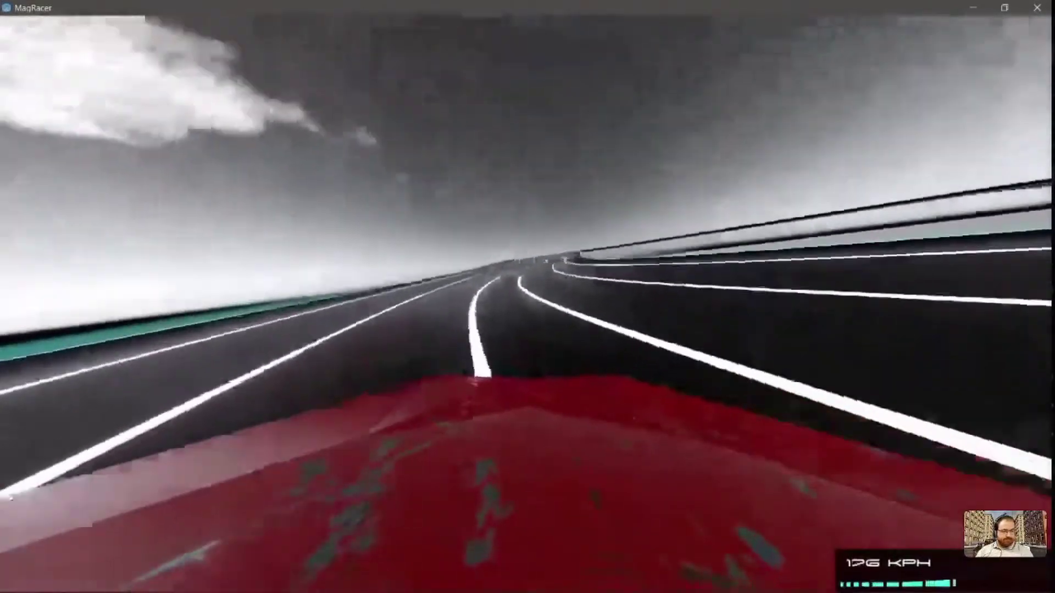
{"action": "key", "text": "Left"}
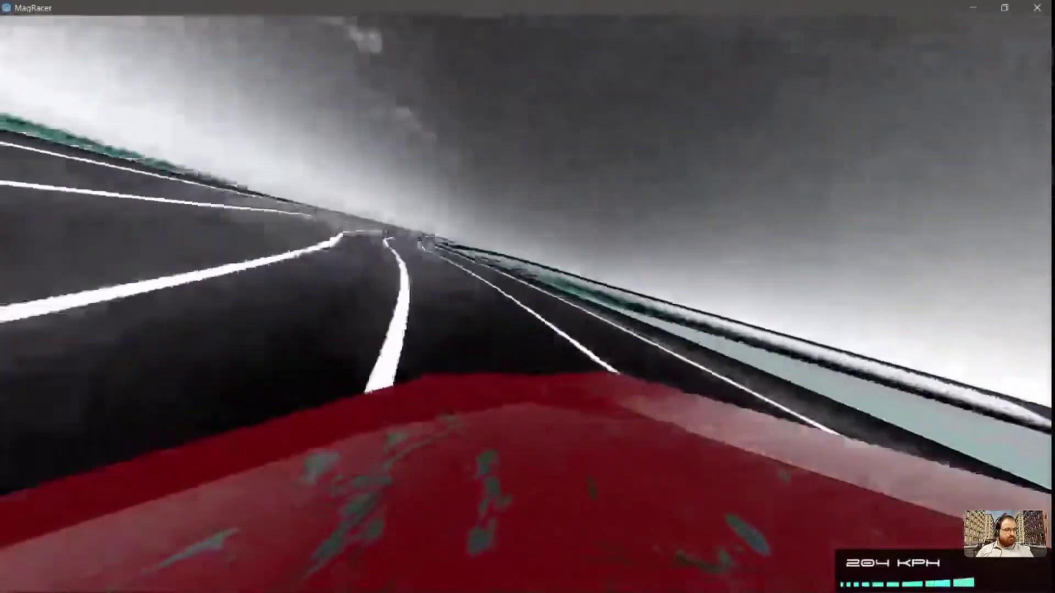
{"action": "key", "text": "c"}
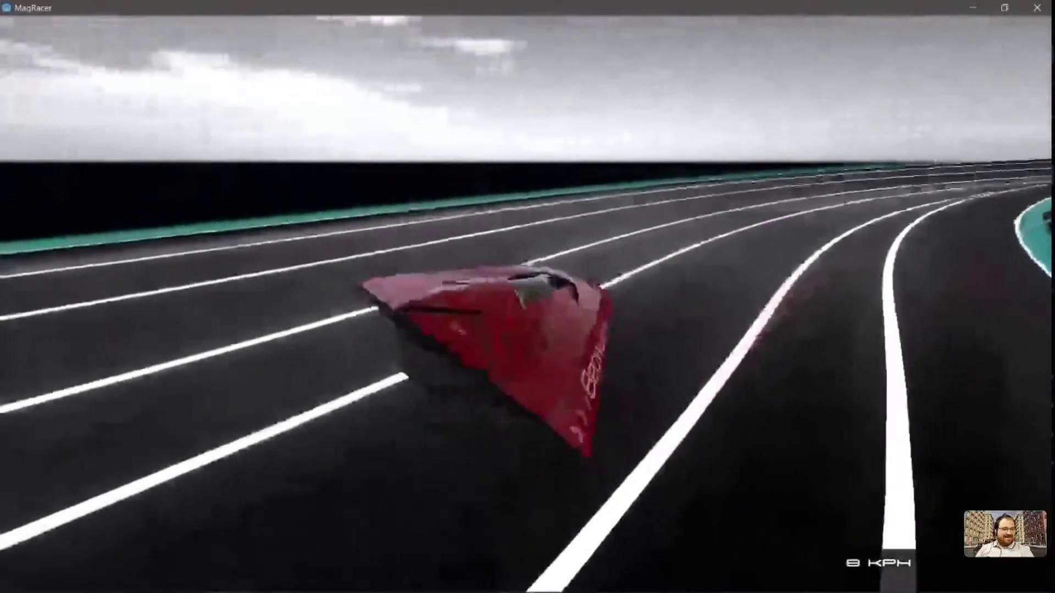